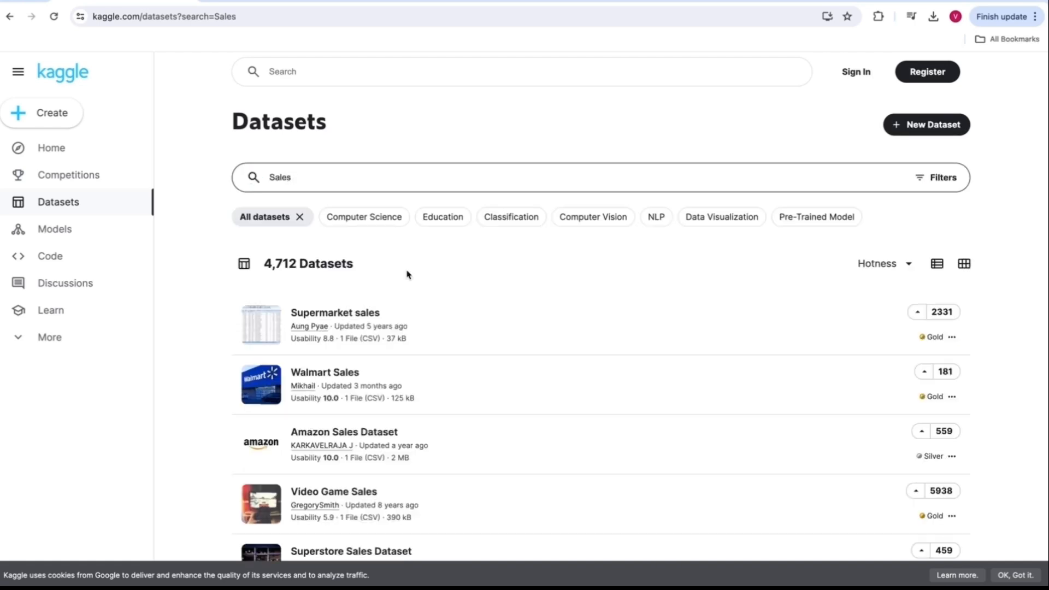
# - Look through the Sales dataset search results and open the Walmart Sales dataset
pyautogui.scroll(-5, 409, 276)
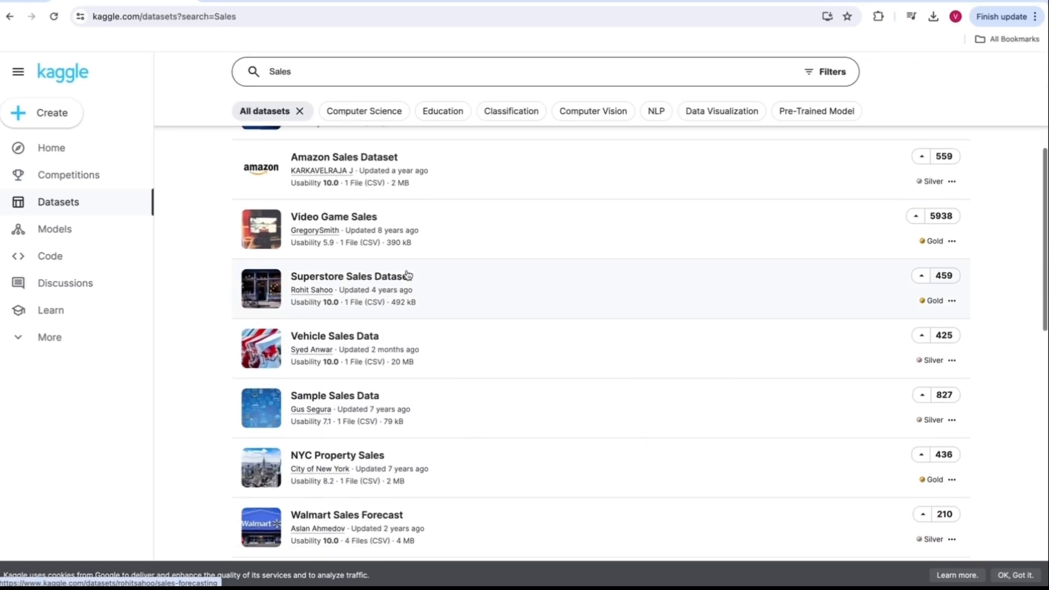
pyautogui.scroll(5, 407, 277)
pyautogui.scroll(-2, 961, 466)
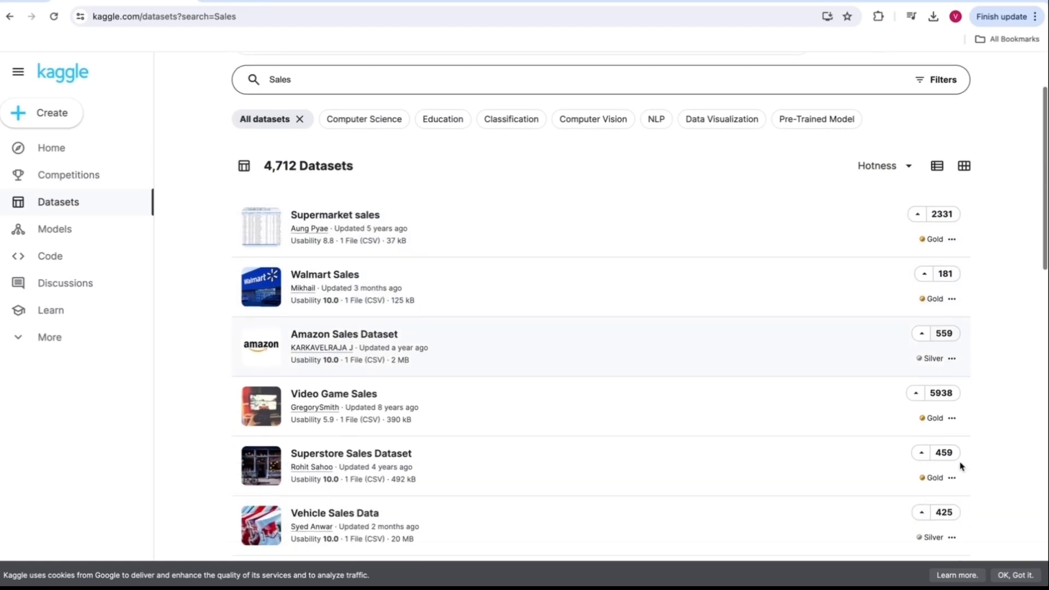
pyautogui.scroll(2, 960, 466)
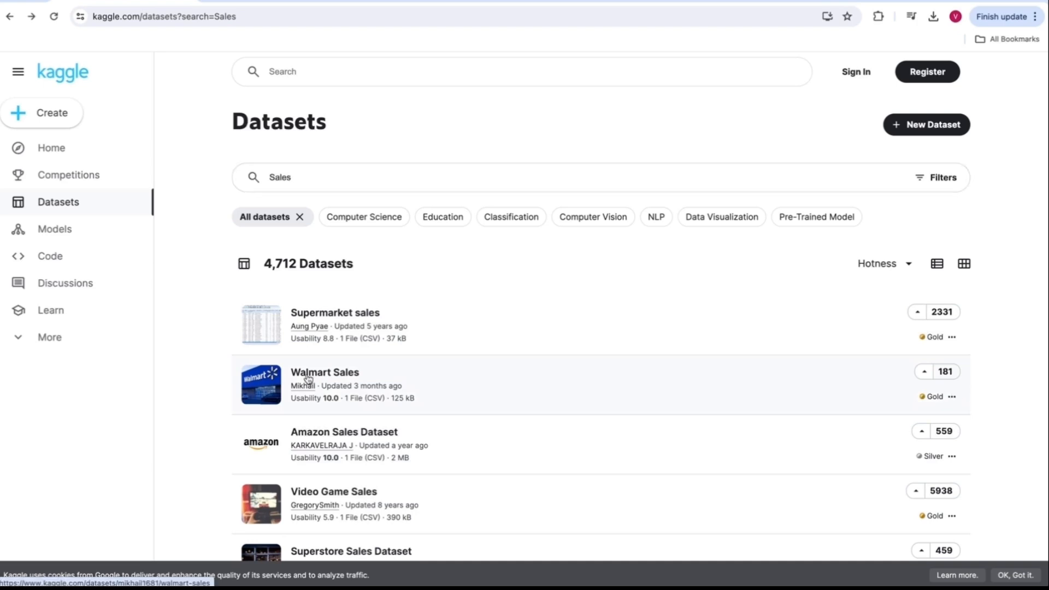
pyautogui.click(309, 377)
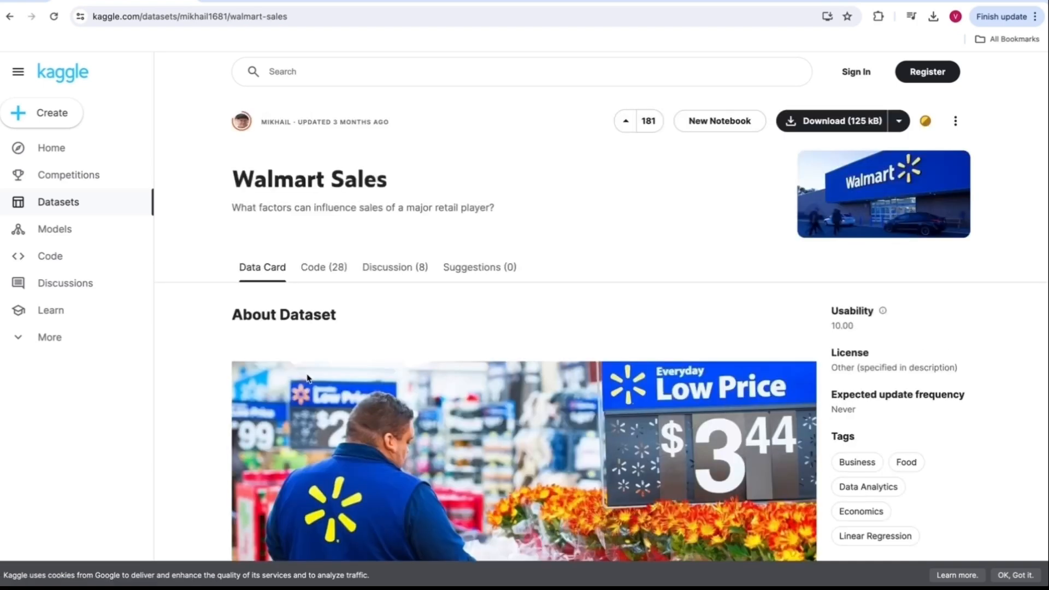
# - Review the Walmart_sales.csv preview on the dataset page and download that file
pyautogui.scroll(-10, 308, 375)
pyautogui.scroll(-9, 308, 375)
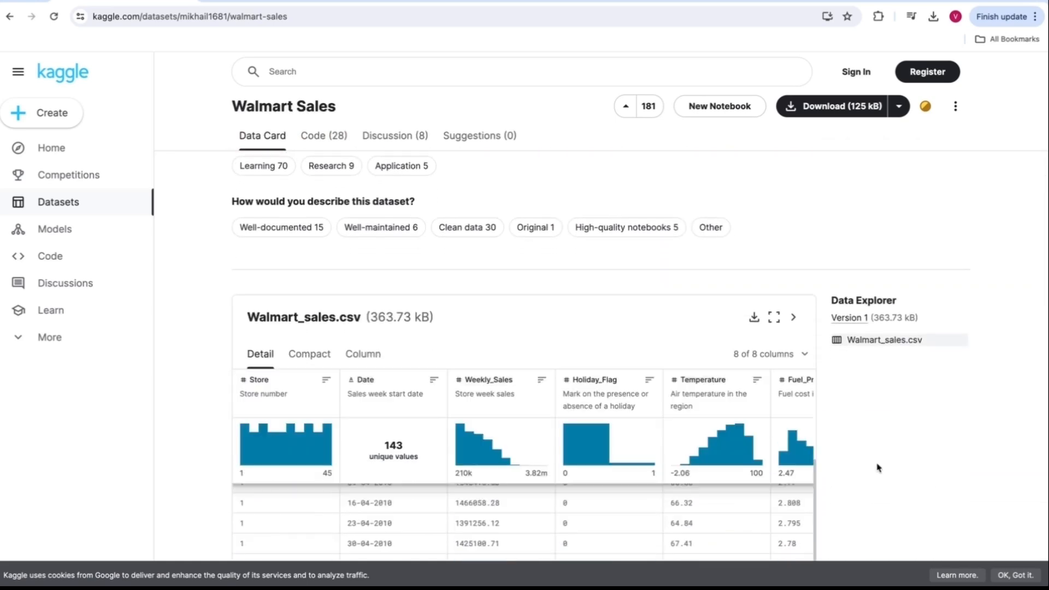
pyautogui.scroll(5, 703, 403)
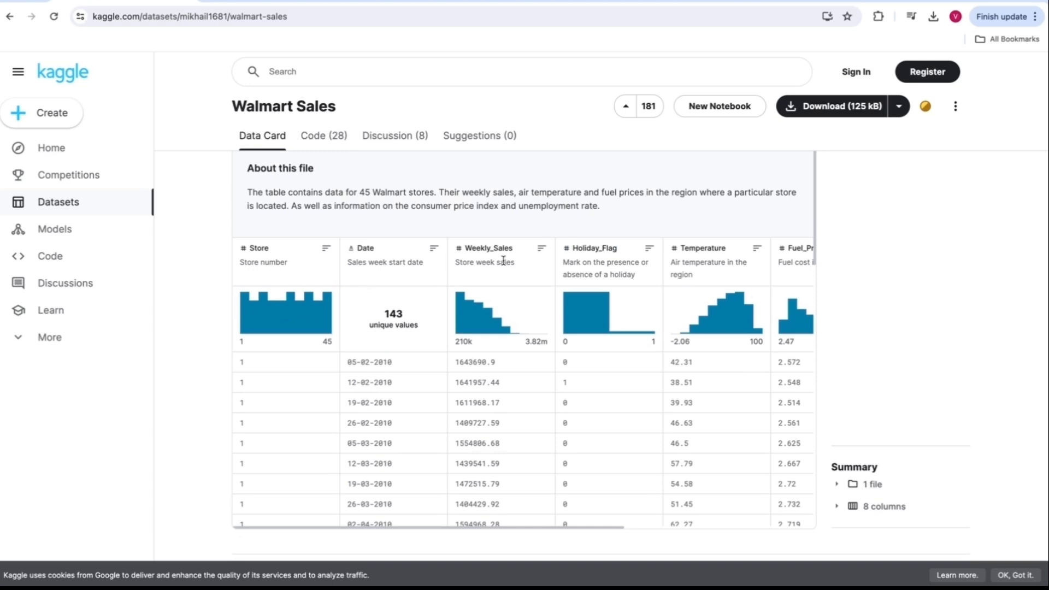
pyautogui.scroll(3, 646, 257)
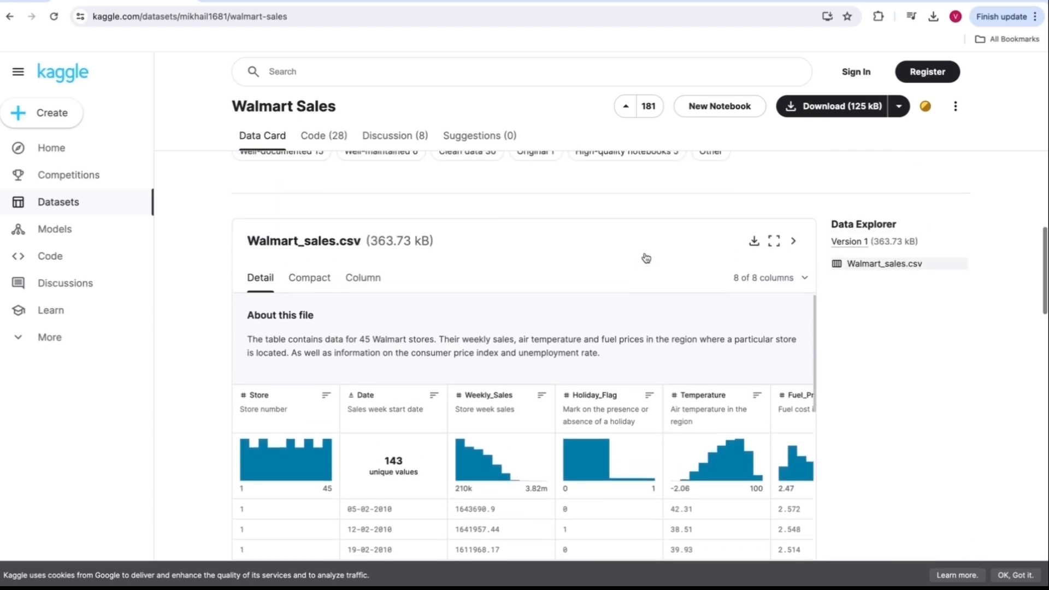
pyautogui.click(755, 247)
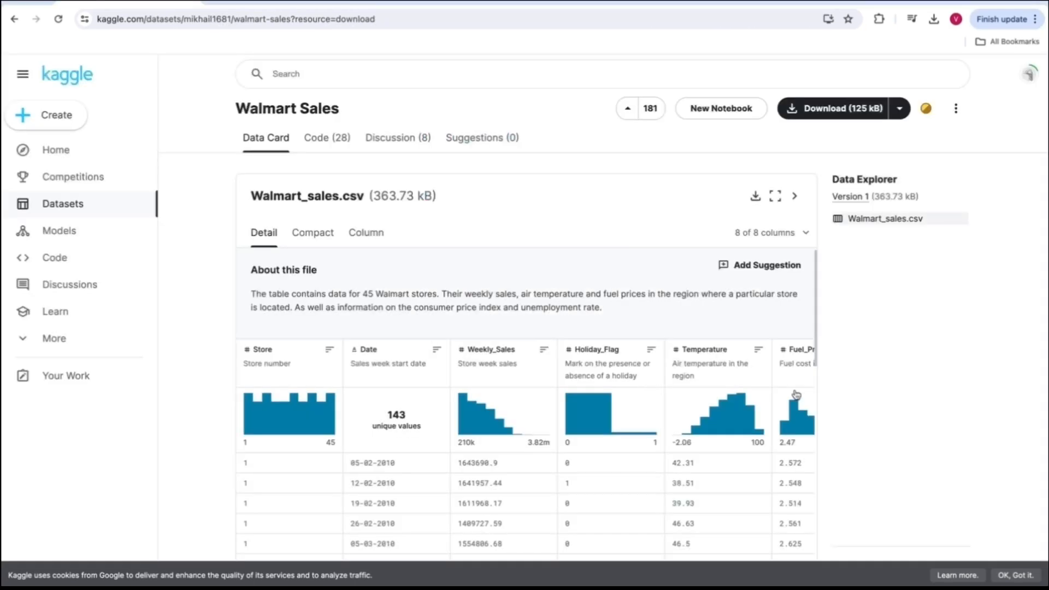
pyautogui.click(756, 198)
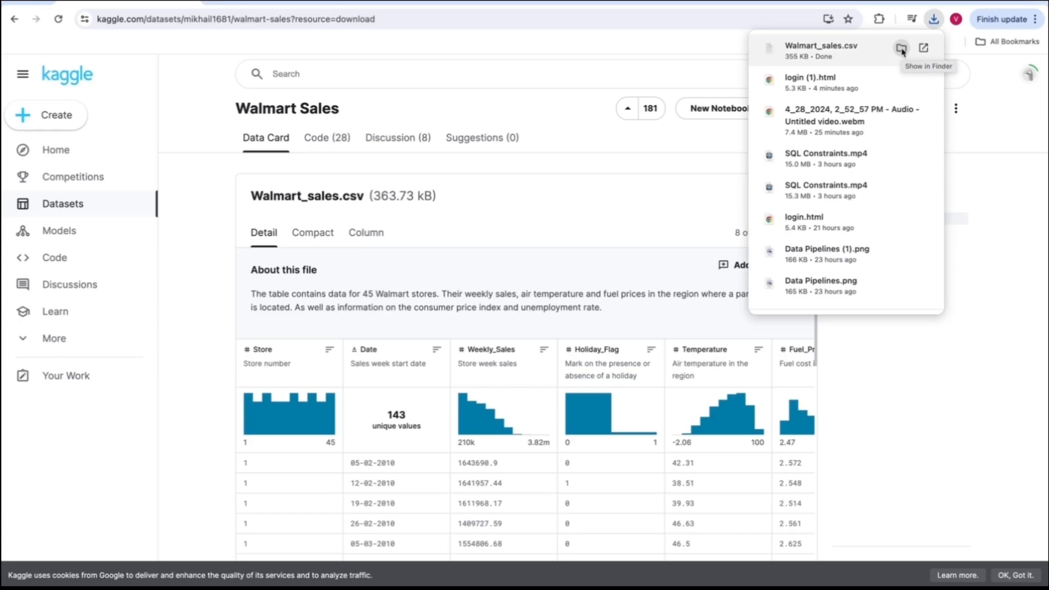
# - Show the downloaded Walmart_sales.csv in Finder and copy its file path
pyautogui.click(902, 48)
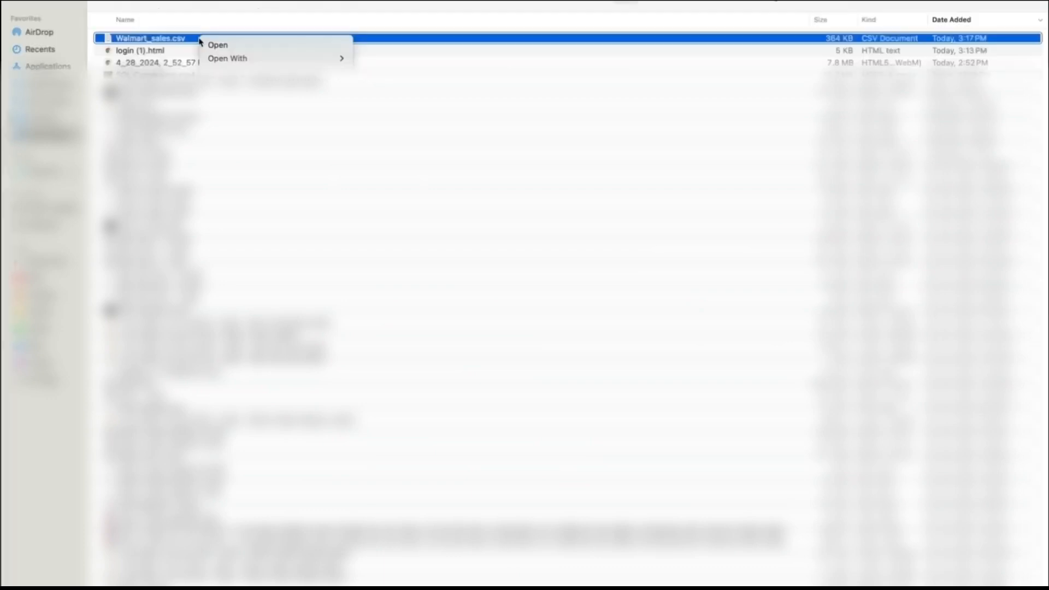
pyautogui.press('alt')
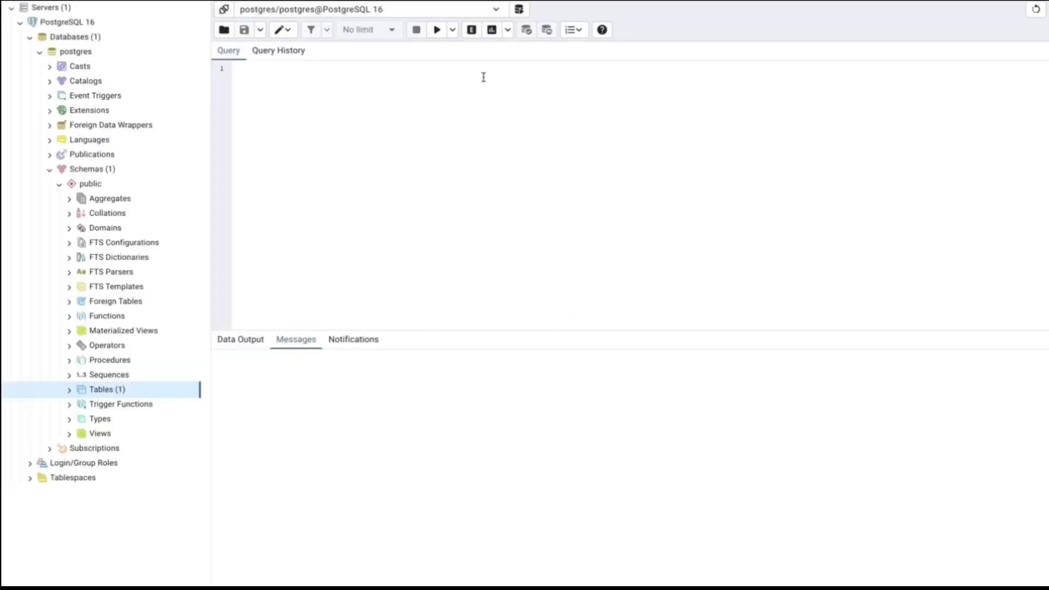
# - In pgAdmin, create table Walmart_sales with Store INT, Date VARCHAR(10), Weekly_Sales FLOAT, Holiday_Flag INT, Temperature, Fuel_Price, CPI and Unemployment FLOAT, and refresh the Tables list
pyautogui.hotkey('ctrl', 'v')
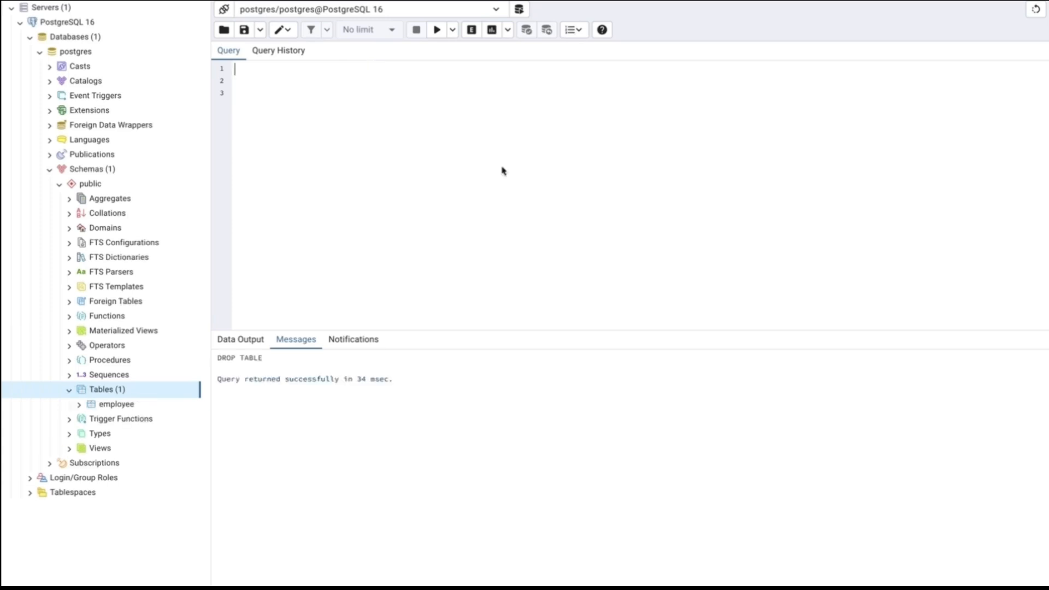
pyautogui.write('CREATE TABLE Walmart_sales (     Store INT,     Date VARCHAR(10),     Weekly_Sales FLOAT,     Holiday_Flag INT,     Temperature FLOAT,     Fuel_Price FLOAT,     CPI FLOAT,     Unemployment FLOAT );')
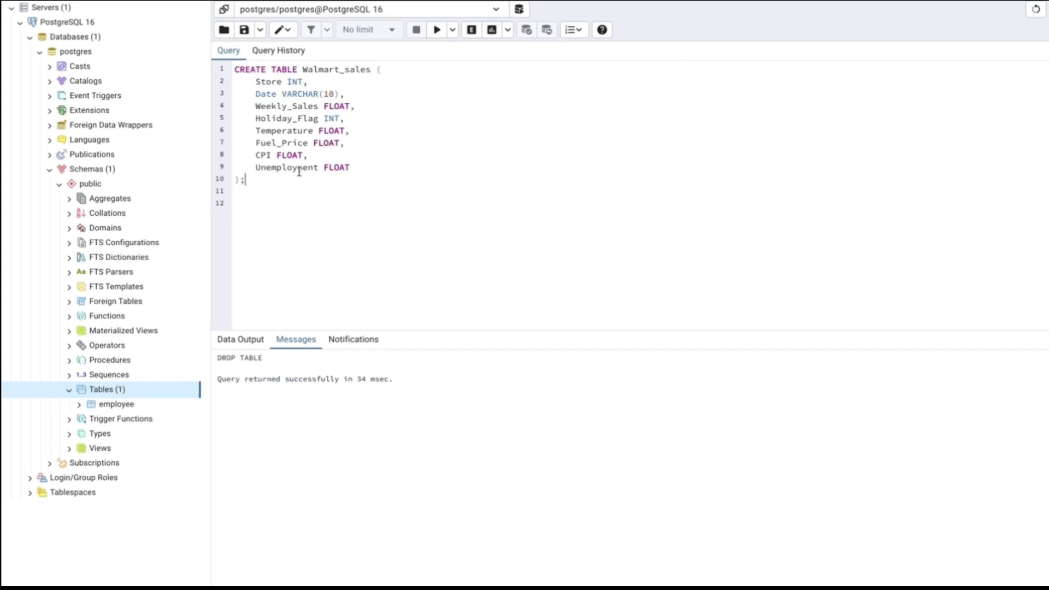
pyautogui.moveTo(247, 181); pyautogui.dragTo(228, 60)
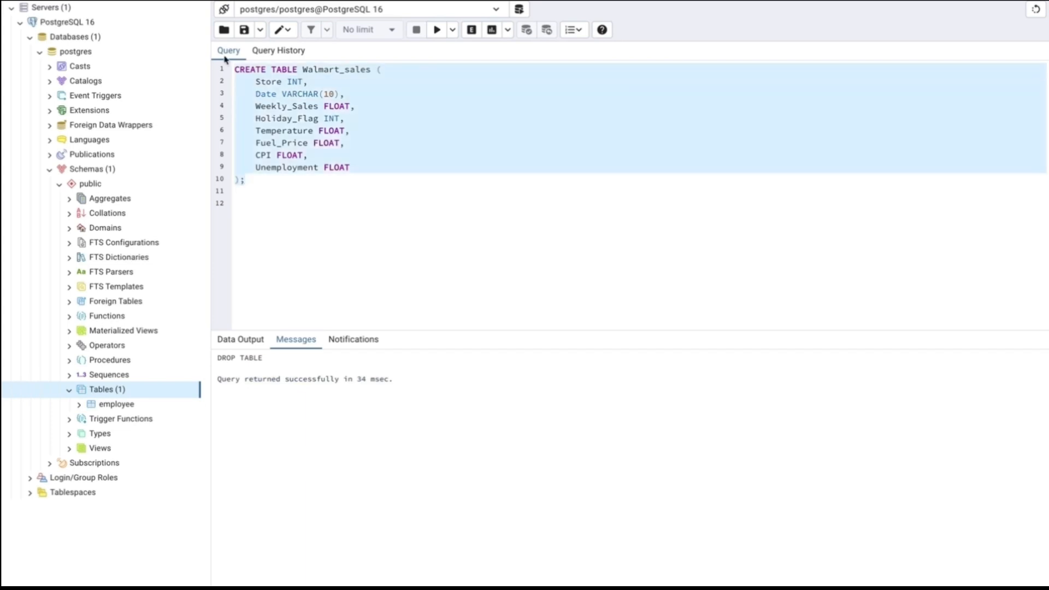
pyautogui.click(440, 31)
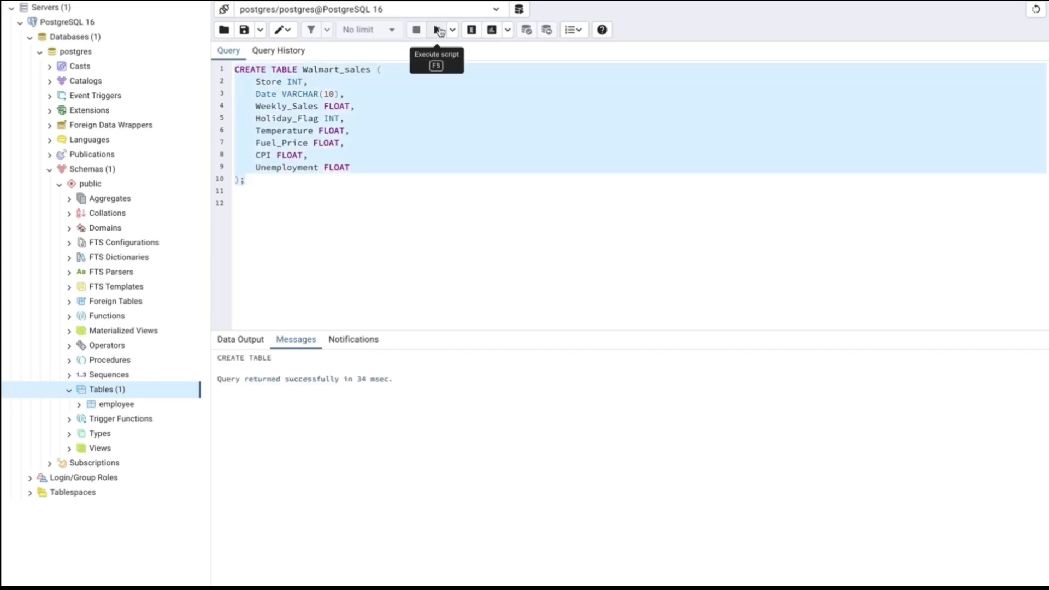
pyautogui.rightClick(117, 391)
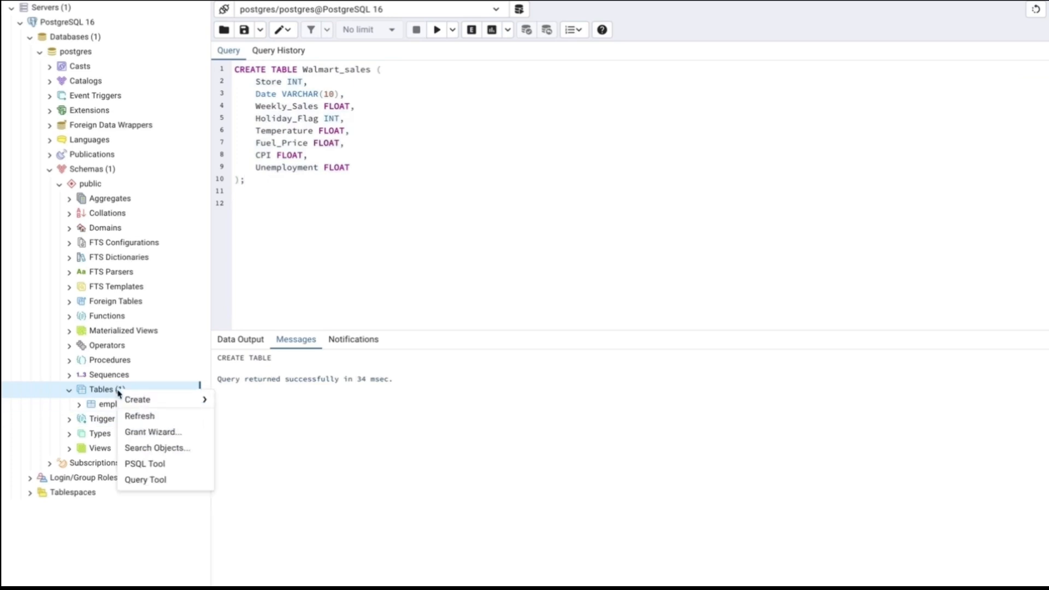
pyautogui.click(140, 416)
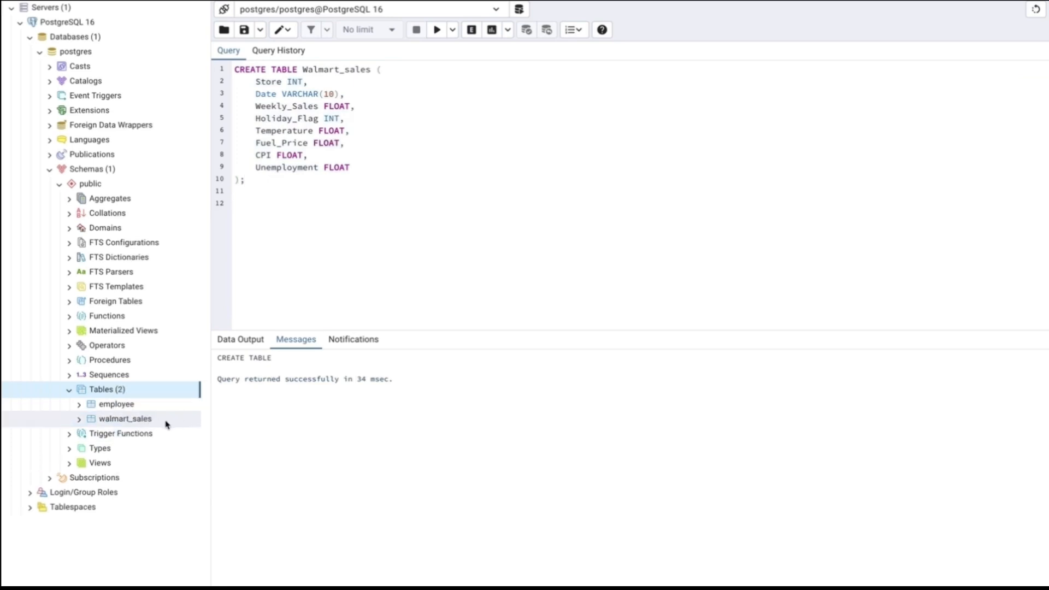
# - Add the query "Select * from Walmart_sales;" below the CREATE TABLE statement and run only that query
pyautogui.click(264, 185)
pyautogui.press('Return')
pyautogui.press('Return')
pyautogui.write('Select * from')
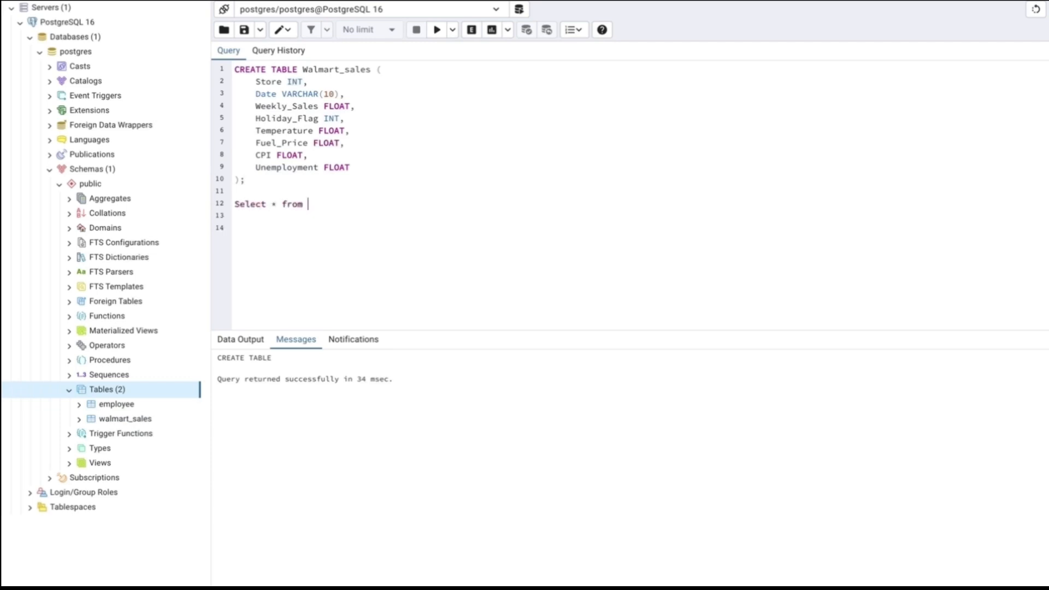
pyautogui.doubleClick(344, 69)
pyautogui.hotkey('ctrl', 'c')
pyautogui.click(342, 206)
pyautogui.hotkey('ctrl', 'v')
pyautogui.tripleClick(343, 205)
pyautogui.click(437, 29)
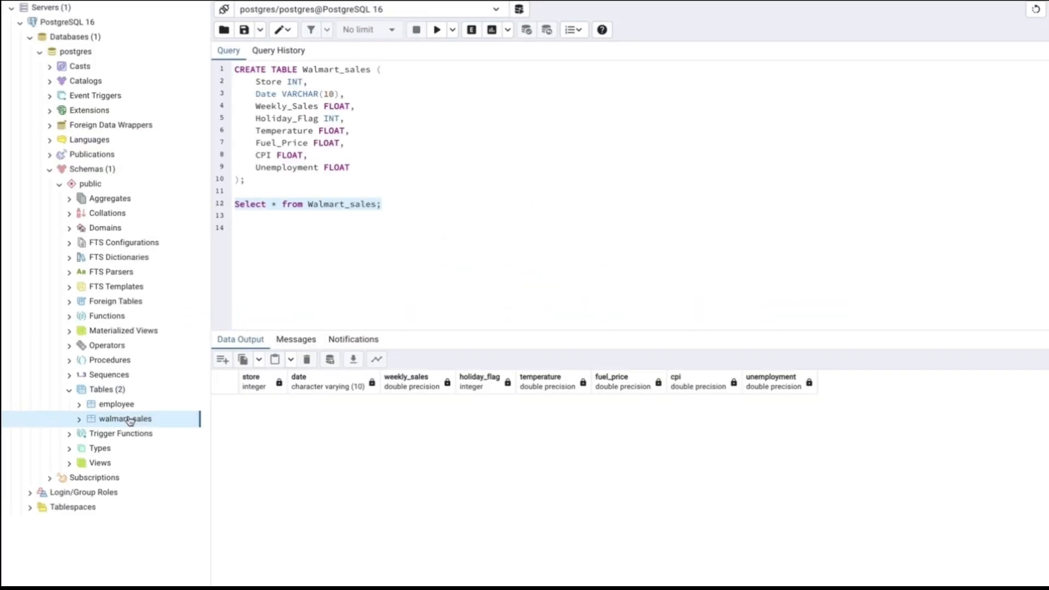
# - Import Walmart_sales.csv from Downloads into the walmart_sales table in csv format, with Header on and a comma as delimiter
pyautogui.rightClick(129, 419)
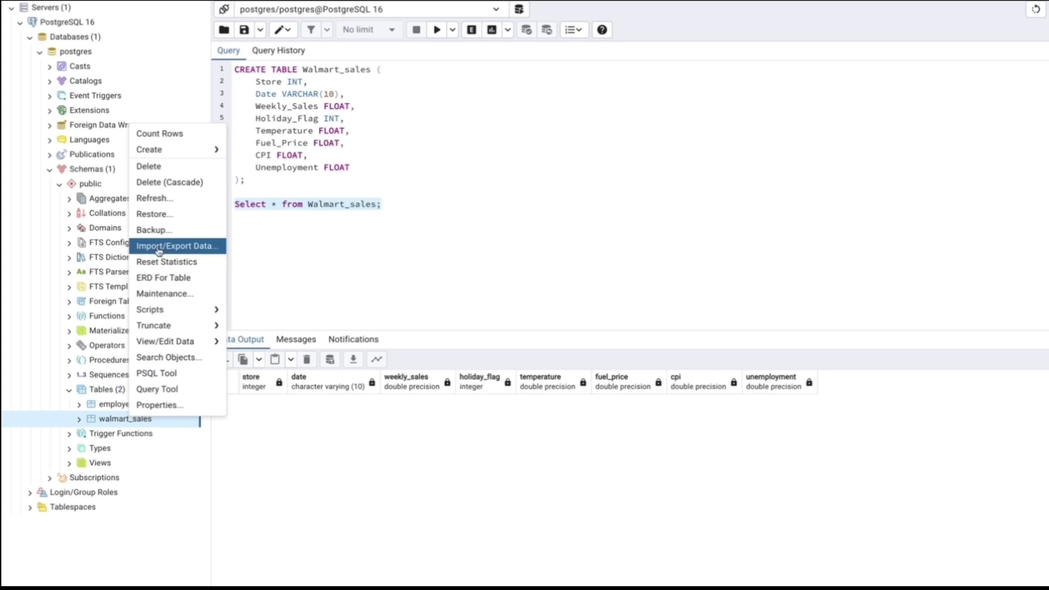
pyautogui.click(185, 253)
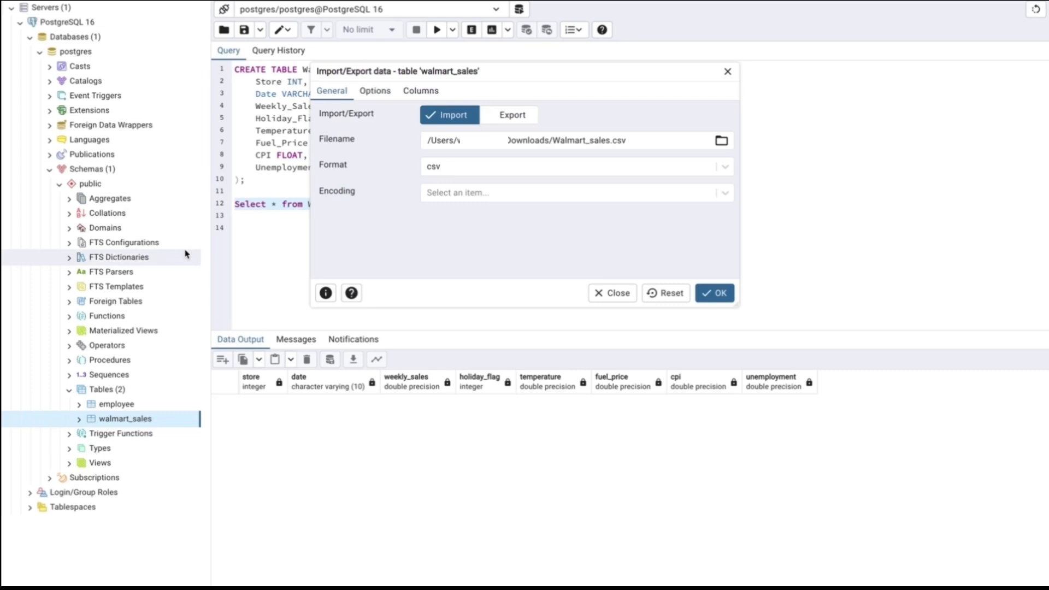
pyautogui.click(508, 115)
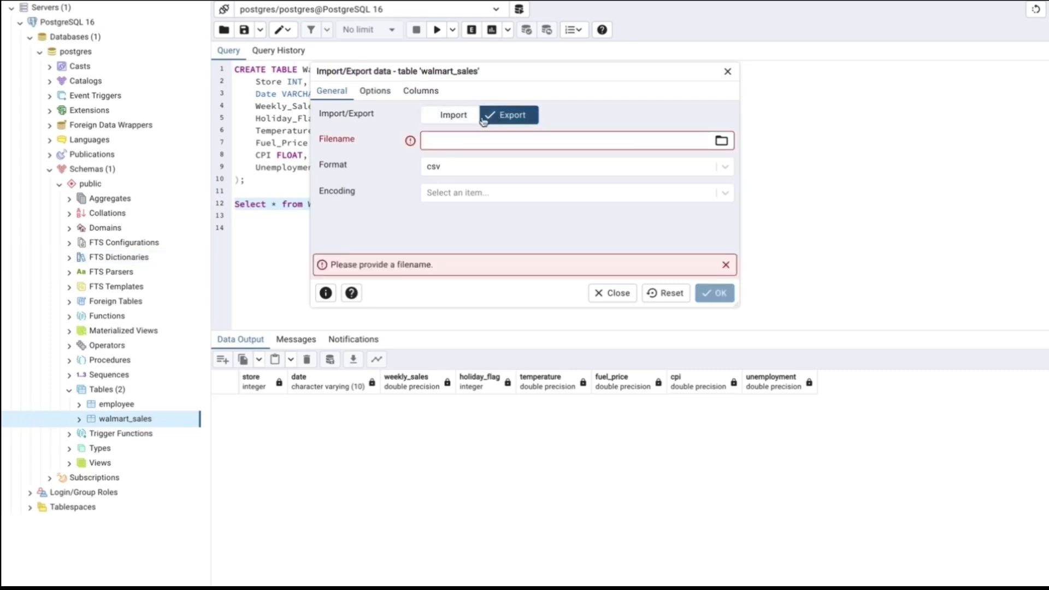
pyautogui.click(451, 118)
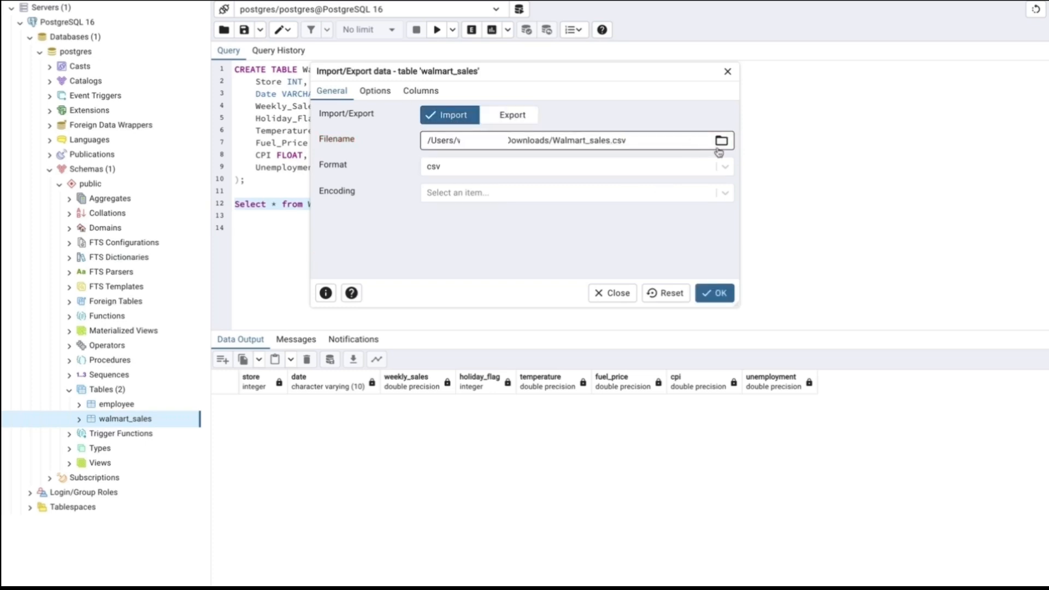
pyautogui.click(376, 92)
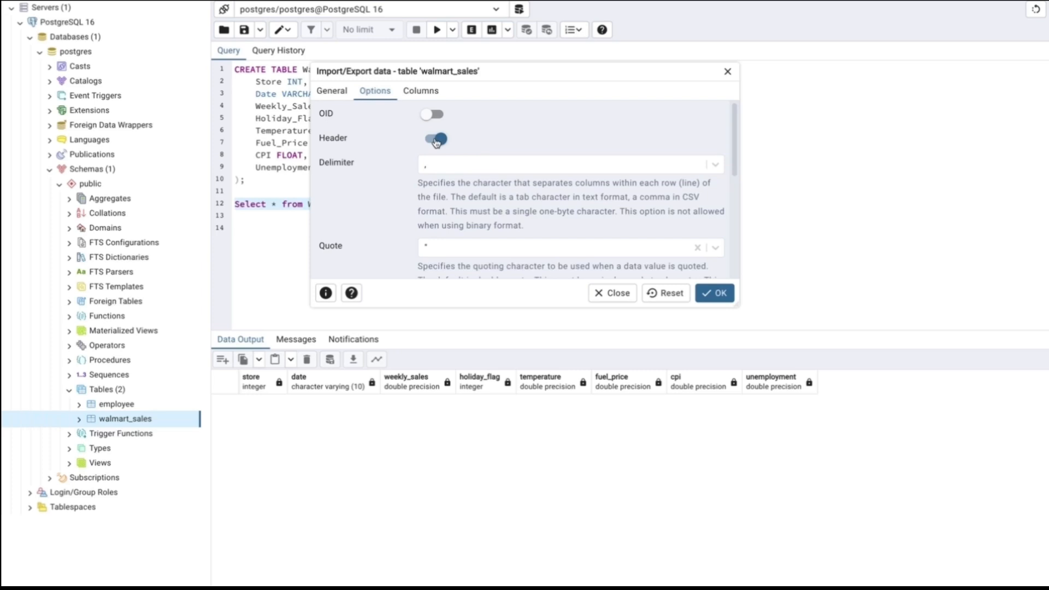
pyautogui.scroll(-3, 427, 134)
pyautogui.scroll(2, 426, 133)
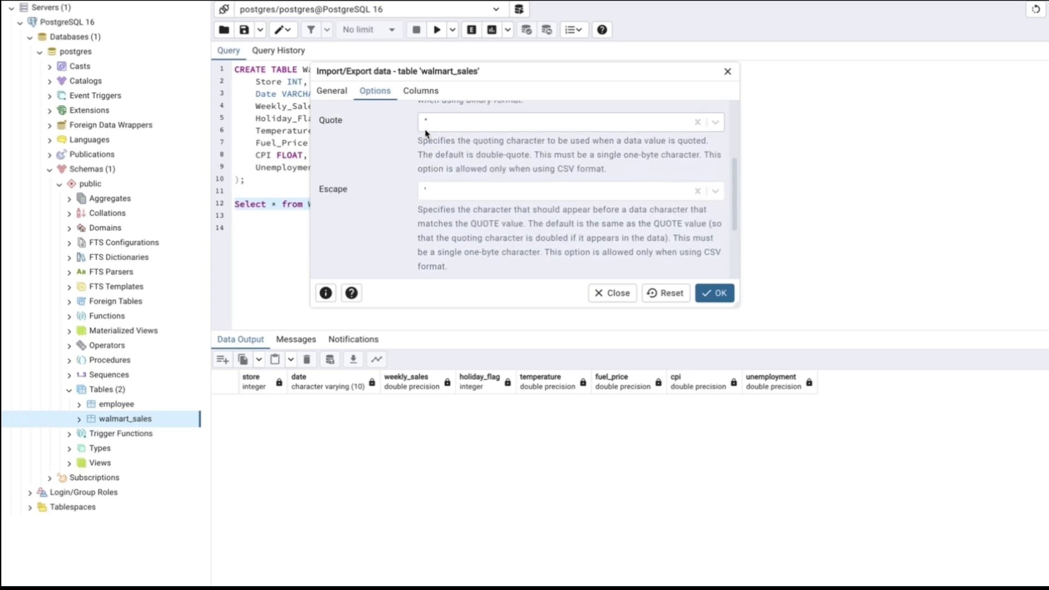
pyautogui.scroll(2, 428, 142)
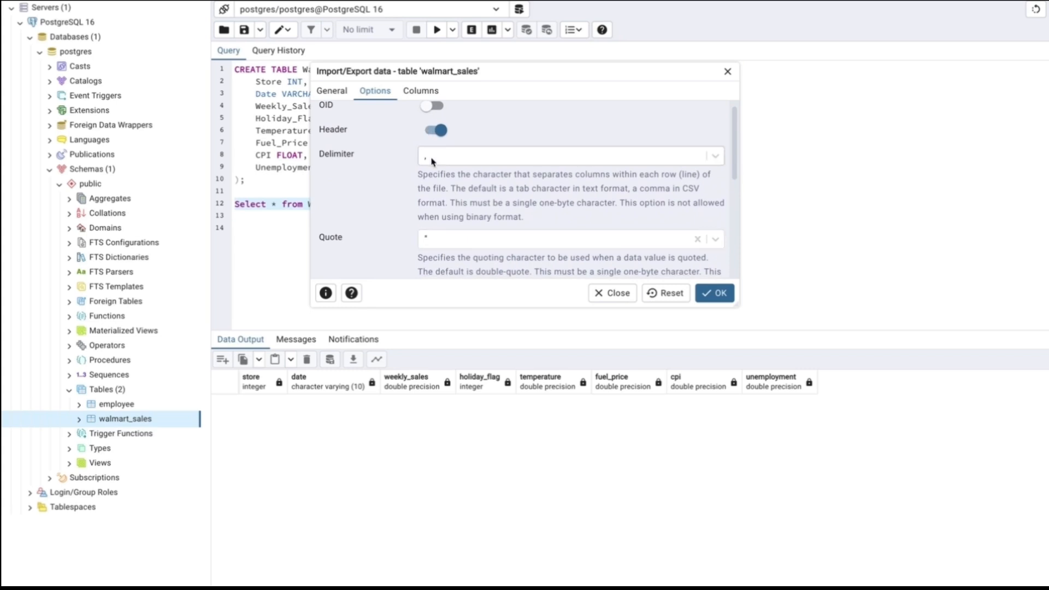
pyautogui.scroll(-5, 430, 158)
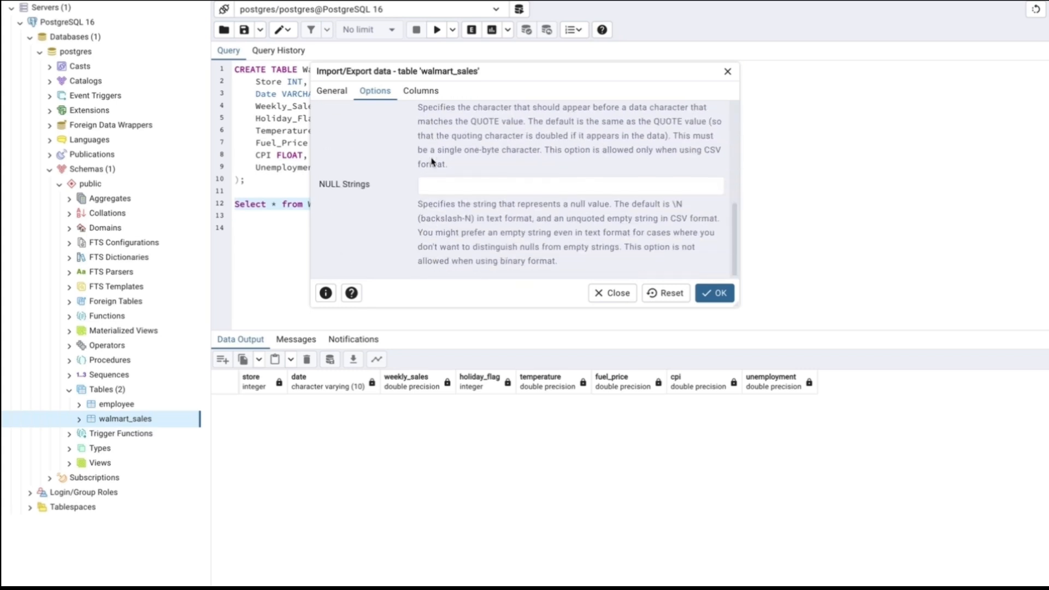
pyautogui.click(331, 91)
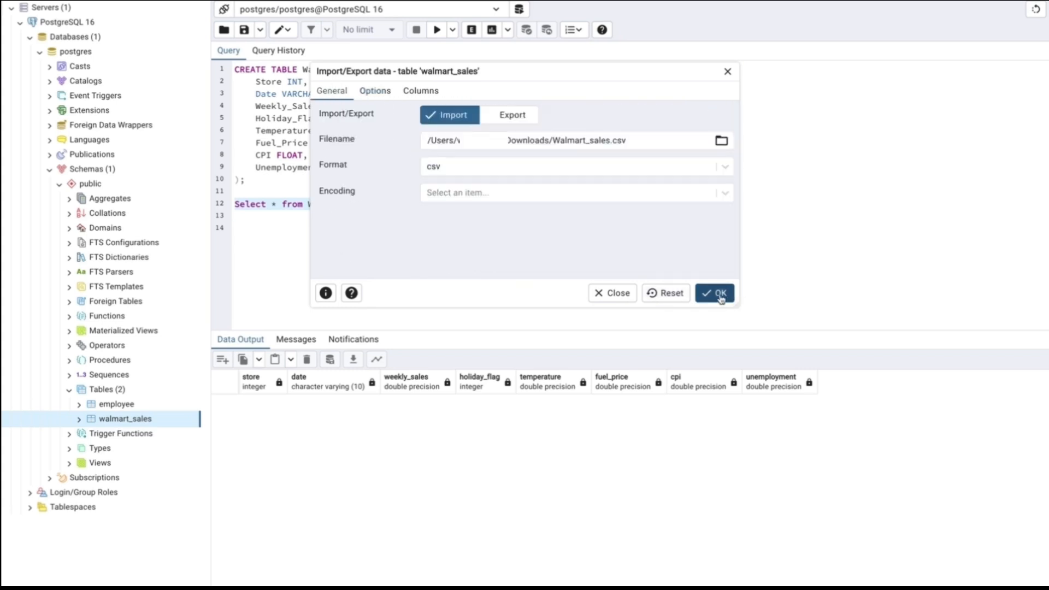
pyautogui.click(719, 295)
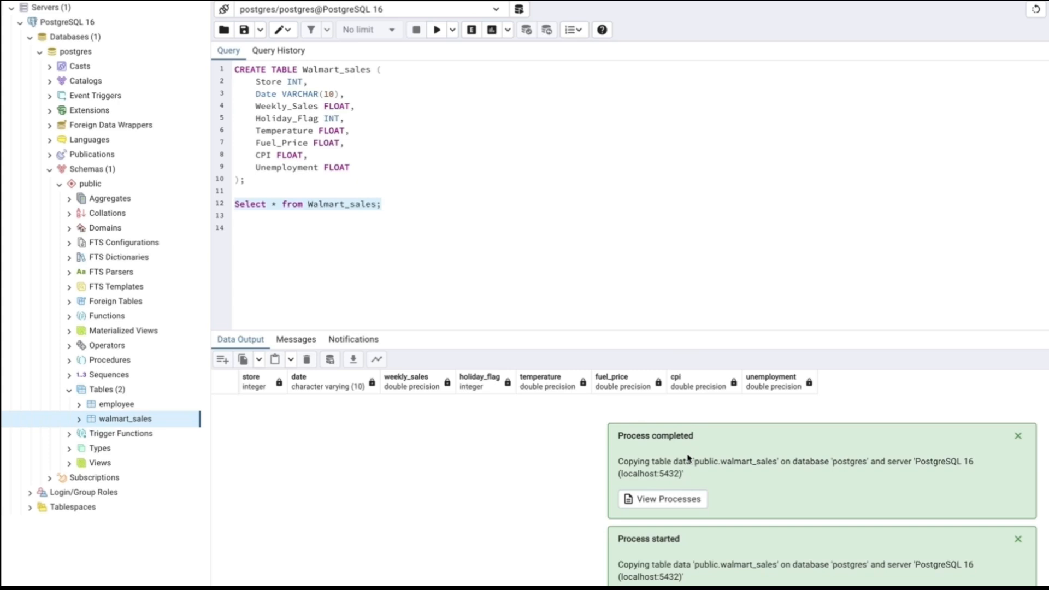
# - Run the "Select * from Walmart_sales;" query again and dismiss the import process notifications
pyautogui.click(386, 207)
pyautogui.moveTo(386, 206); pyautogui.dragTo(223, 209)
pyautogui.click(437, 31)
pyautogui.click(1018, 436)
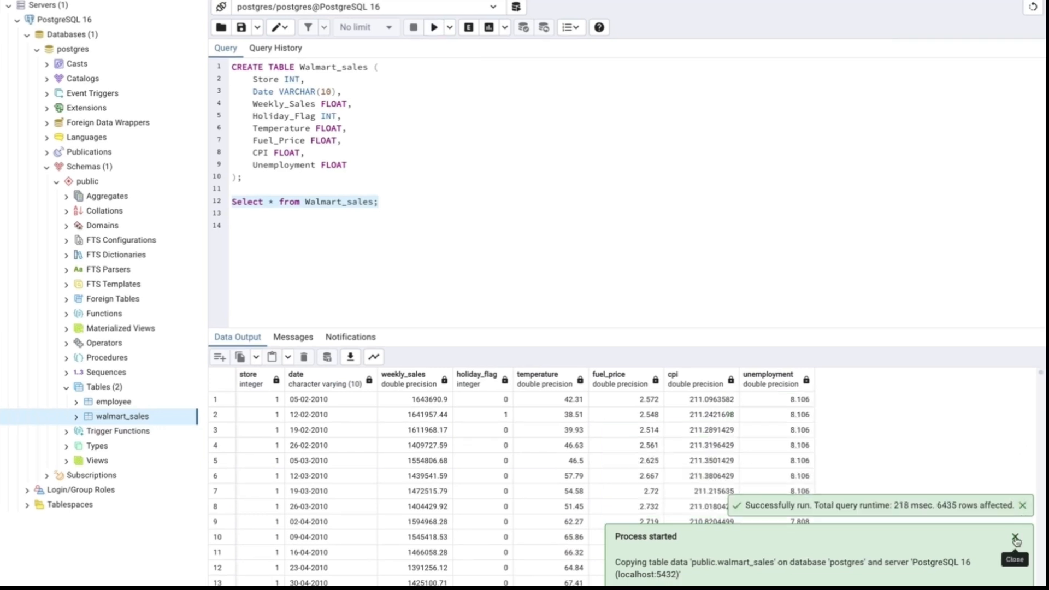
pyautogui.click(1019, 541)
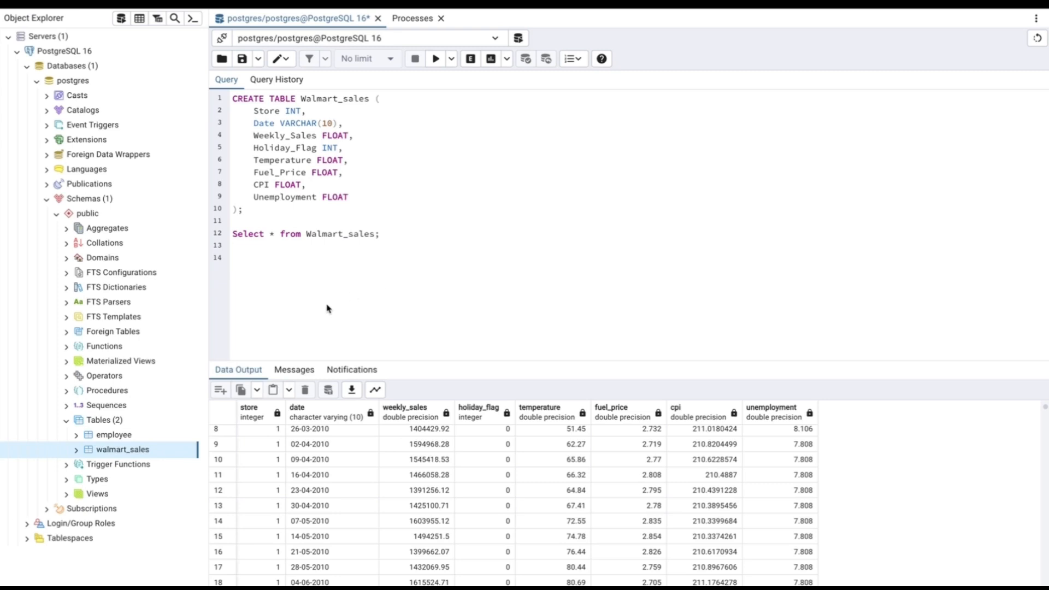
# - Below the select query, add the comment --COPY and the statement COPY <table_name> (column1, column2, ...) FROM '<file_path>' WITH (FORMAT csv, HEADER, DELIMITER ',');
pyautogui.rightClick(170, 451)
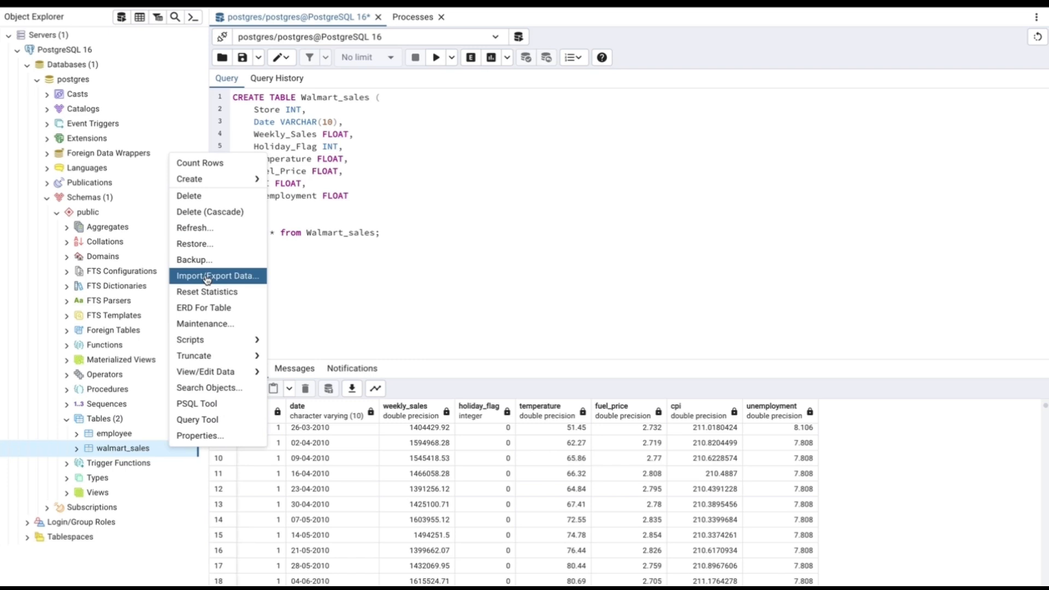
pyautogui.click(333, 275)
pyautogui.write('--COPY')
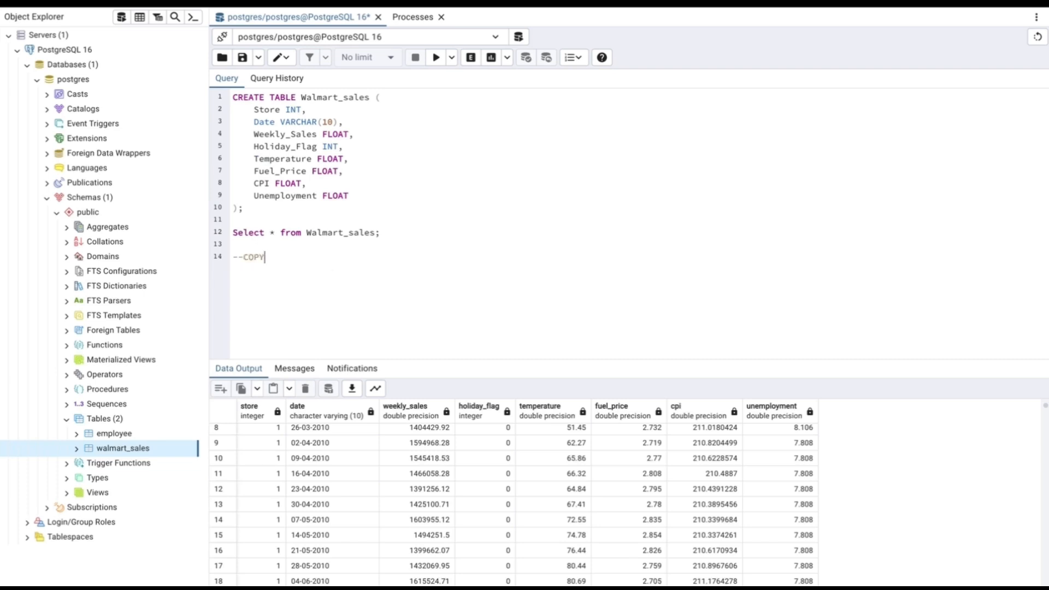
pyautogui.press('Return')
pyautogui.write("COPY <table_name> (column1, column2, ...) FROM '<file_path>' WITH (FORMAT csv, HEADER, DELIMITER ',');")
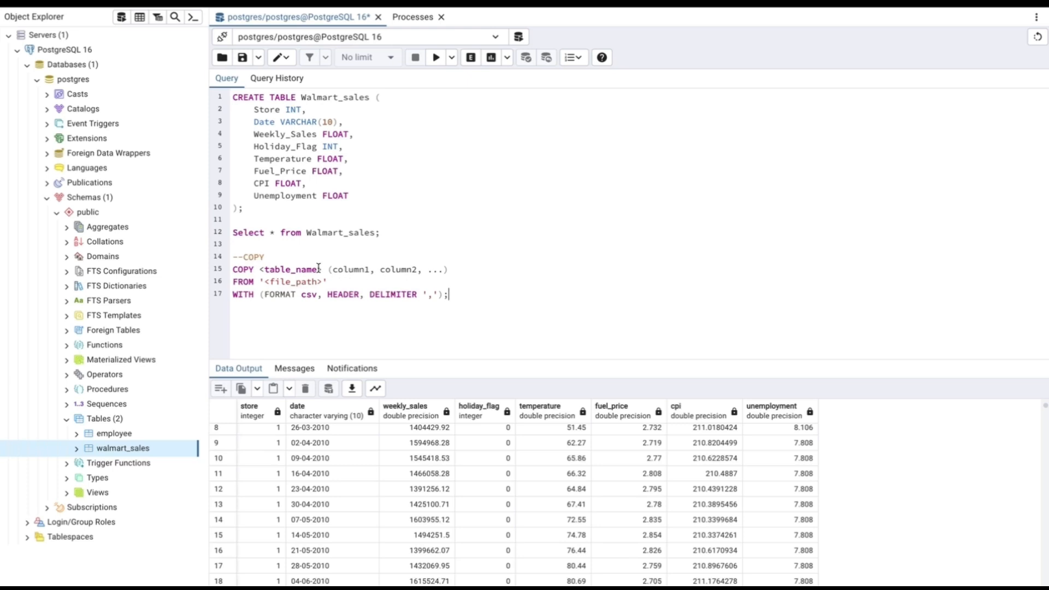